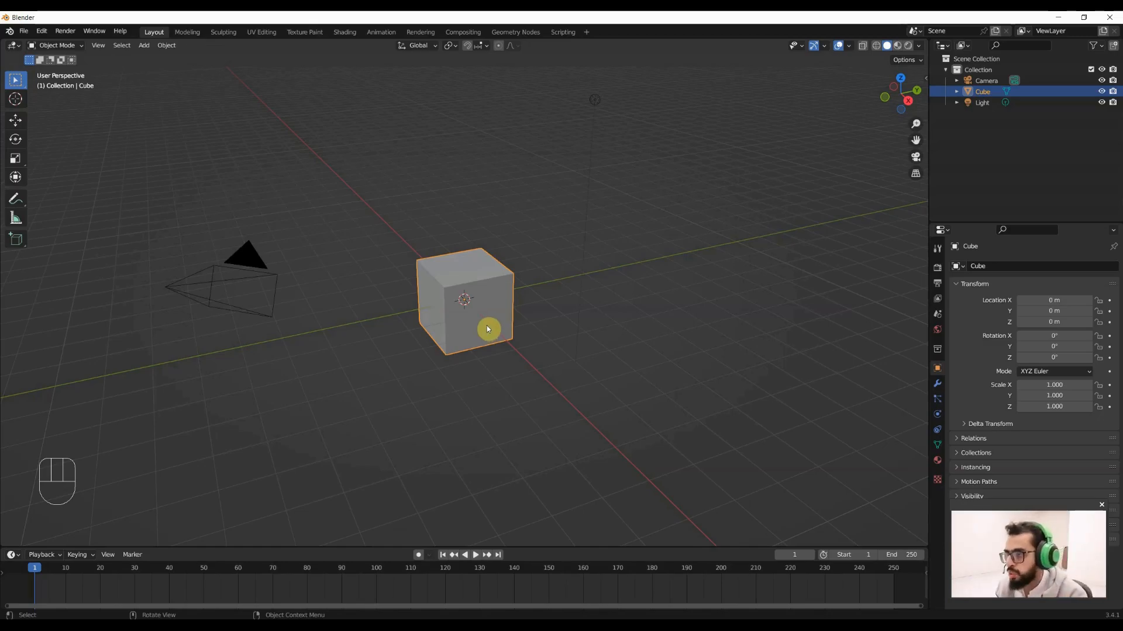
- Delete the default cube from the scene
key("g")
left_click(443, 257)
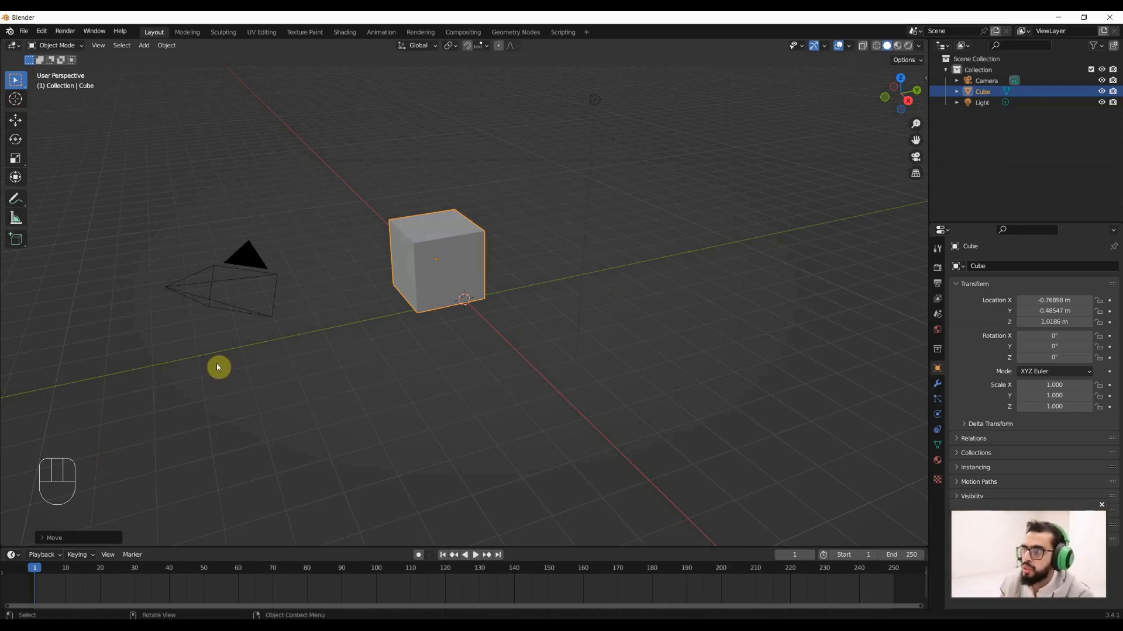
left_click(448, 270)
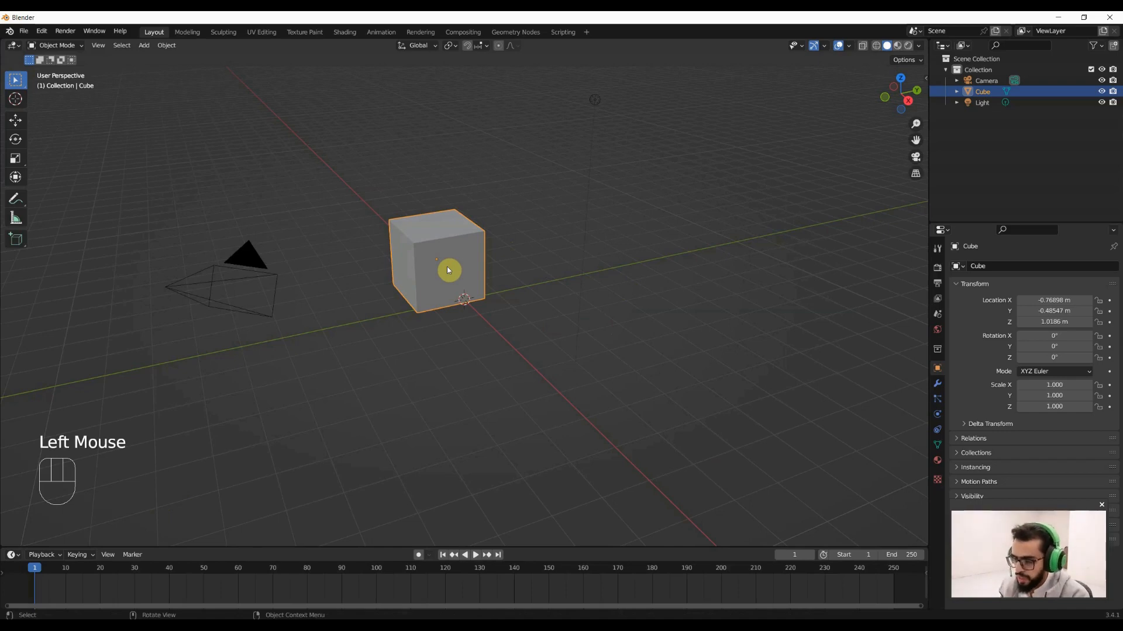
key("x")
left_click(446, 270)
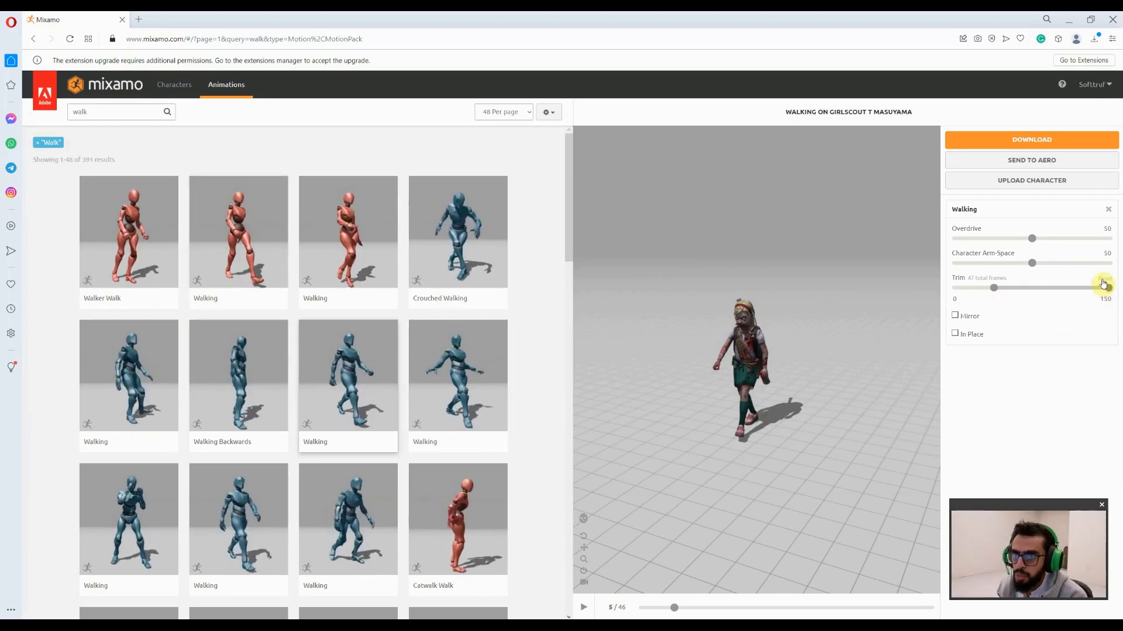
- Switch to Mixamo, preview the Walking animation and download it as FBX Binary with skin at 30 frames per second
left_click(584, 608)
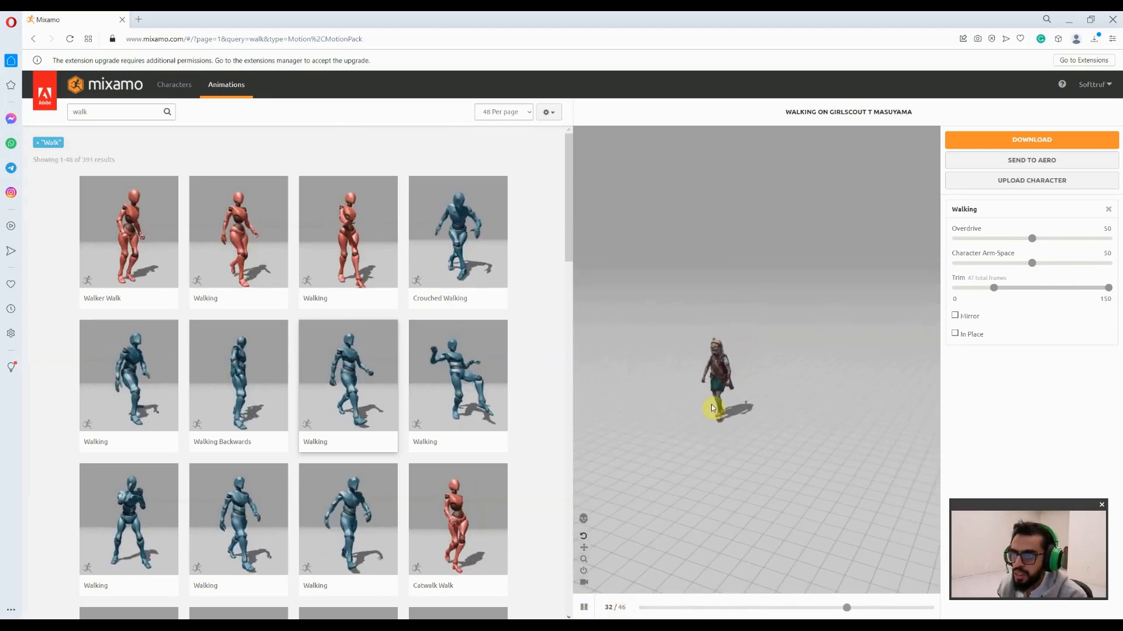
left_click(1023, 140)
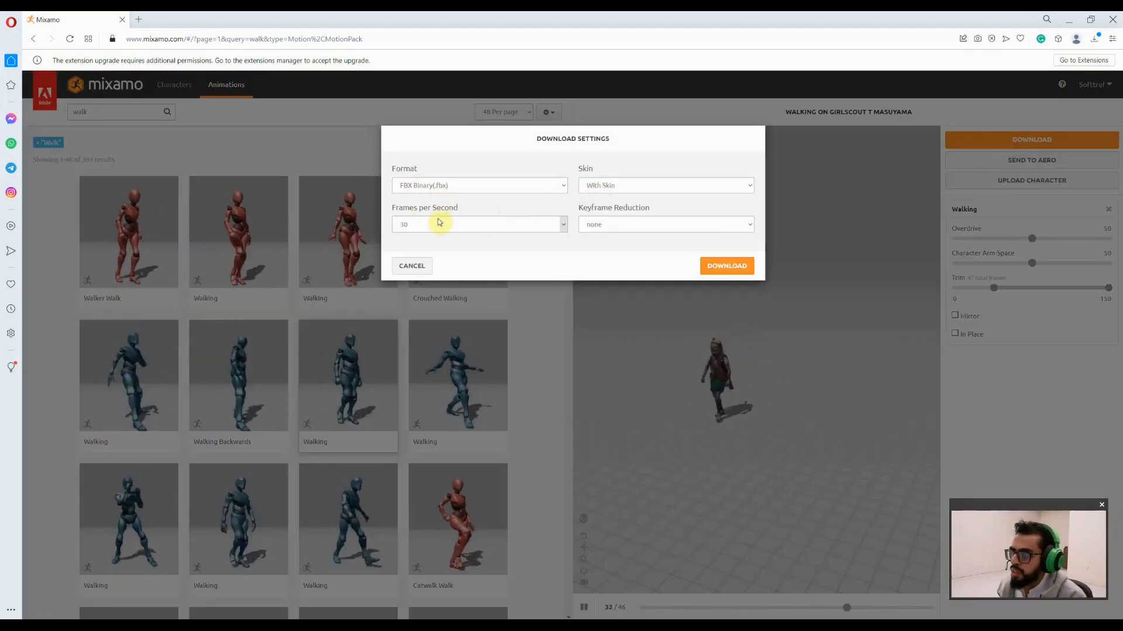
left_click(731, 267)
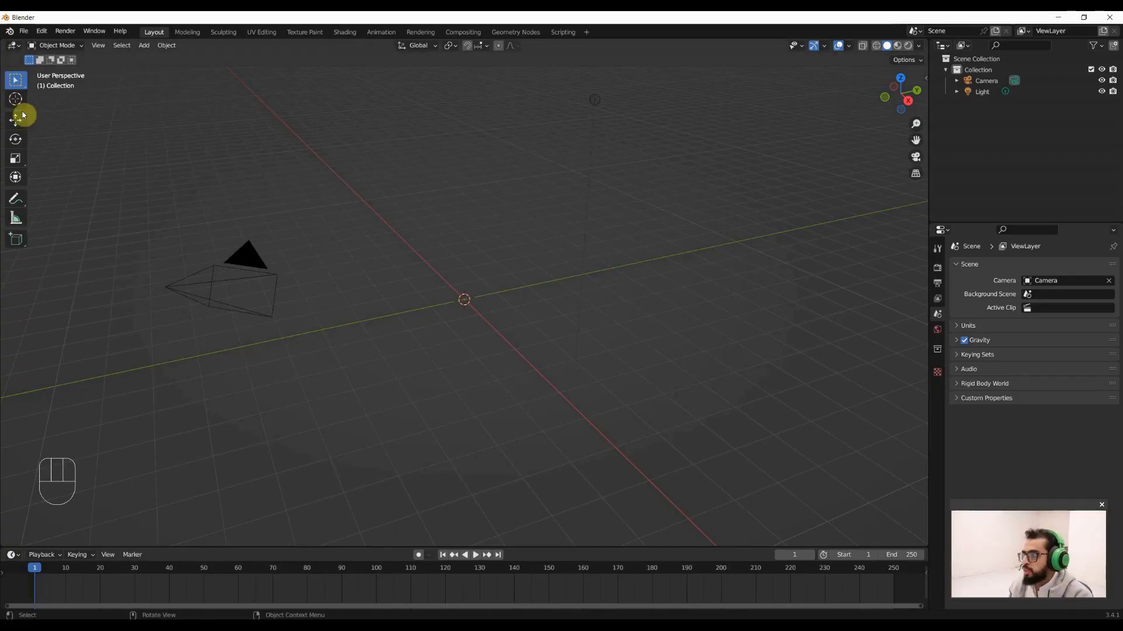
- Switch back to Blender and import the downloaded walking character as an FBX file
left_click(24, 31)
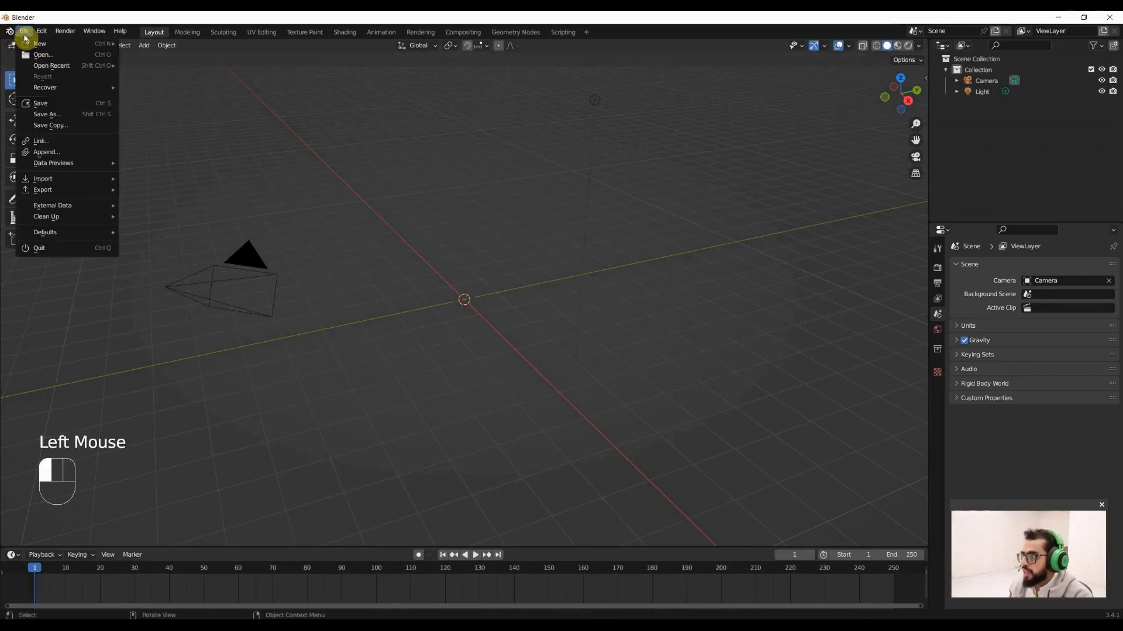
mouse_move(40, 183)
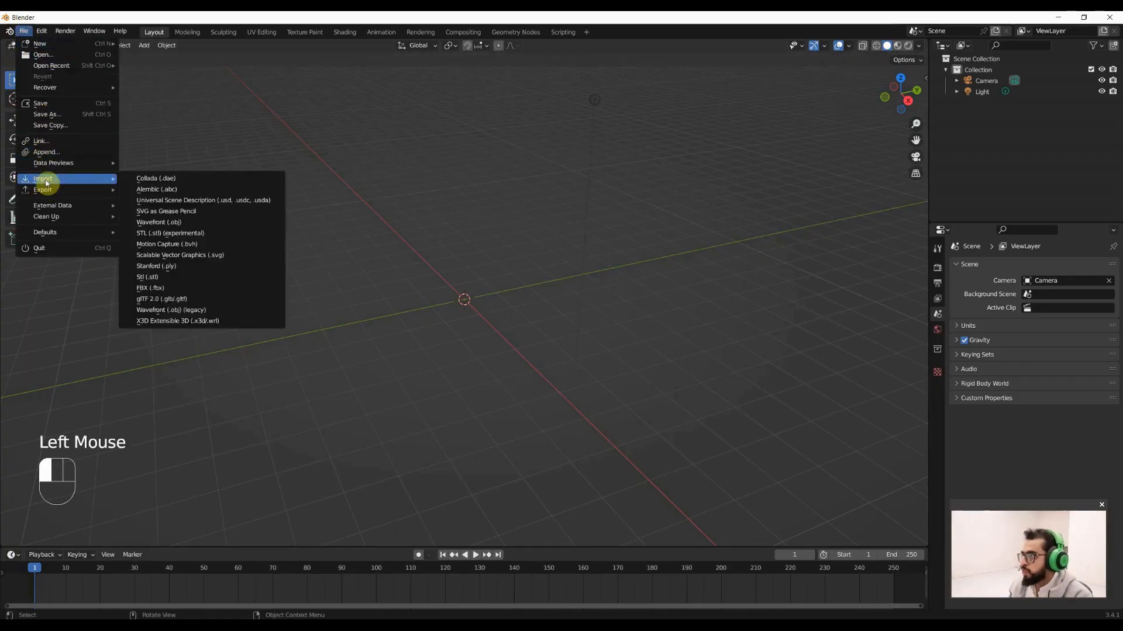
left_click(169, 288)
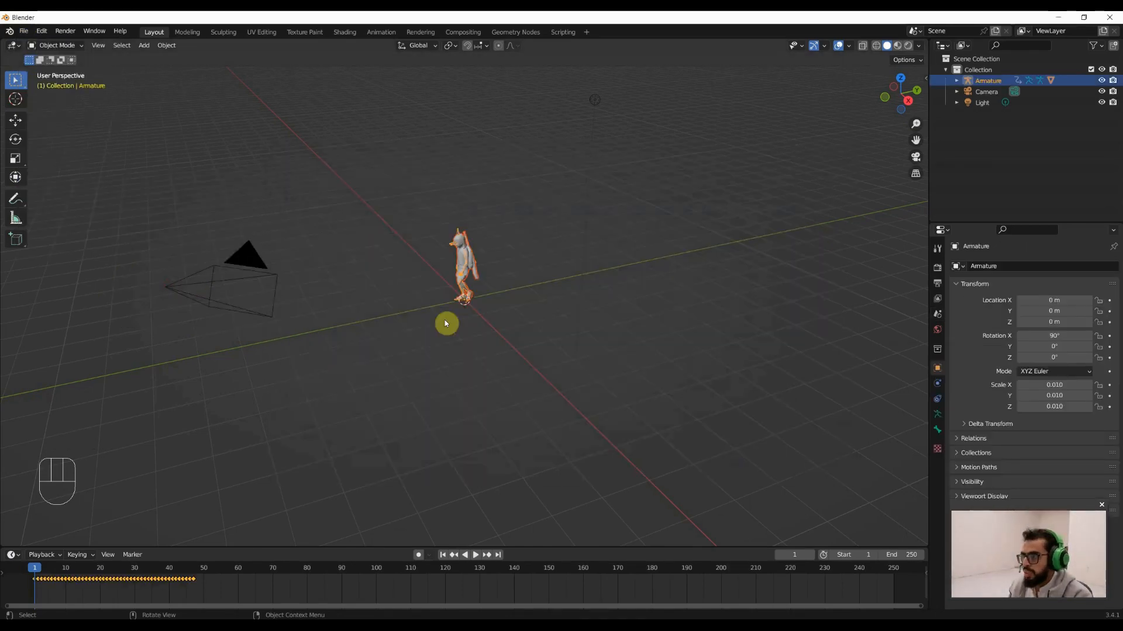
- Play the imported walk animation to see how far its keyframes carry the character
key("space")
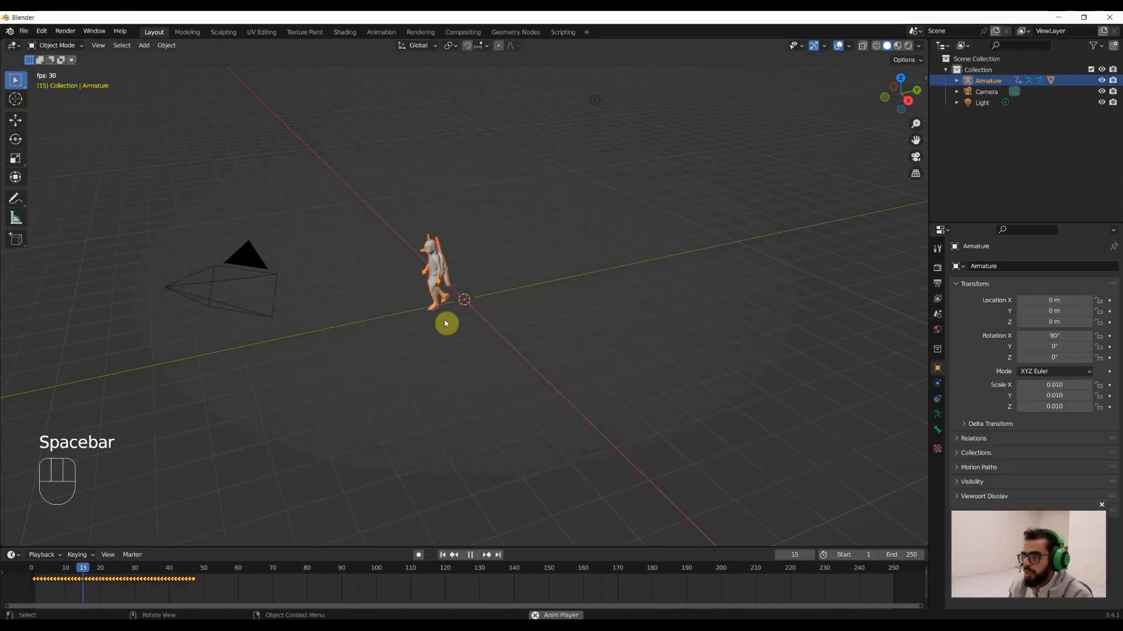
key("space")
key("space")
key("space")
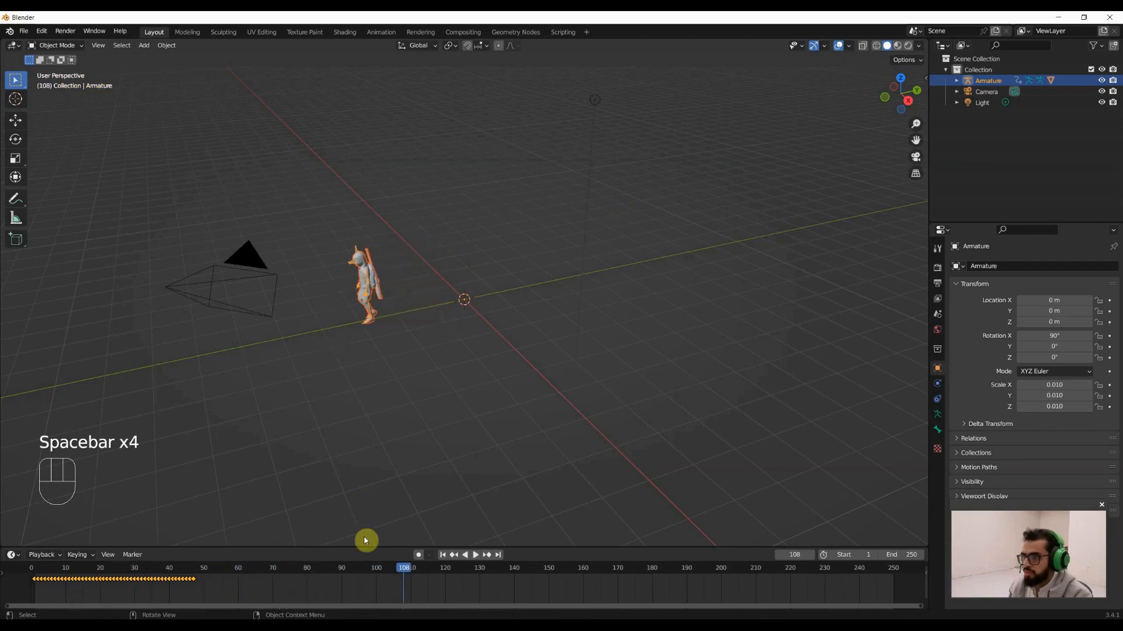
- Enlarge the timeline area and split it in two, with a Graph Editor in the new half
left_click_drag(358, 548, 364, 513)
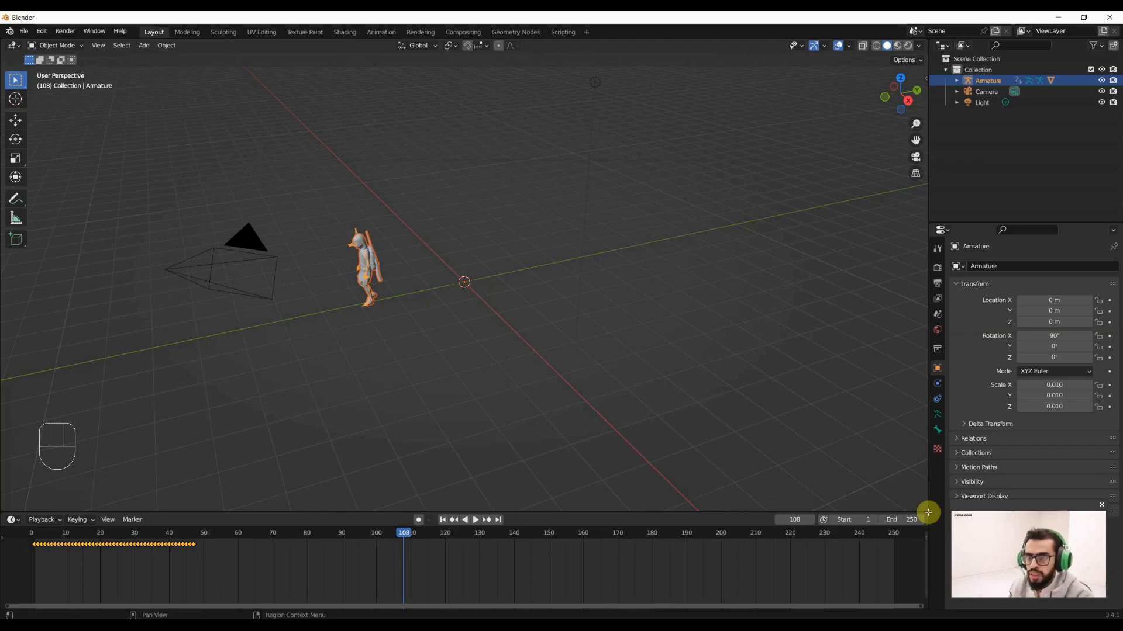
left_click_drag(928, 512, 533, 531)
left_click(535, 521)
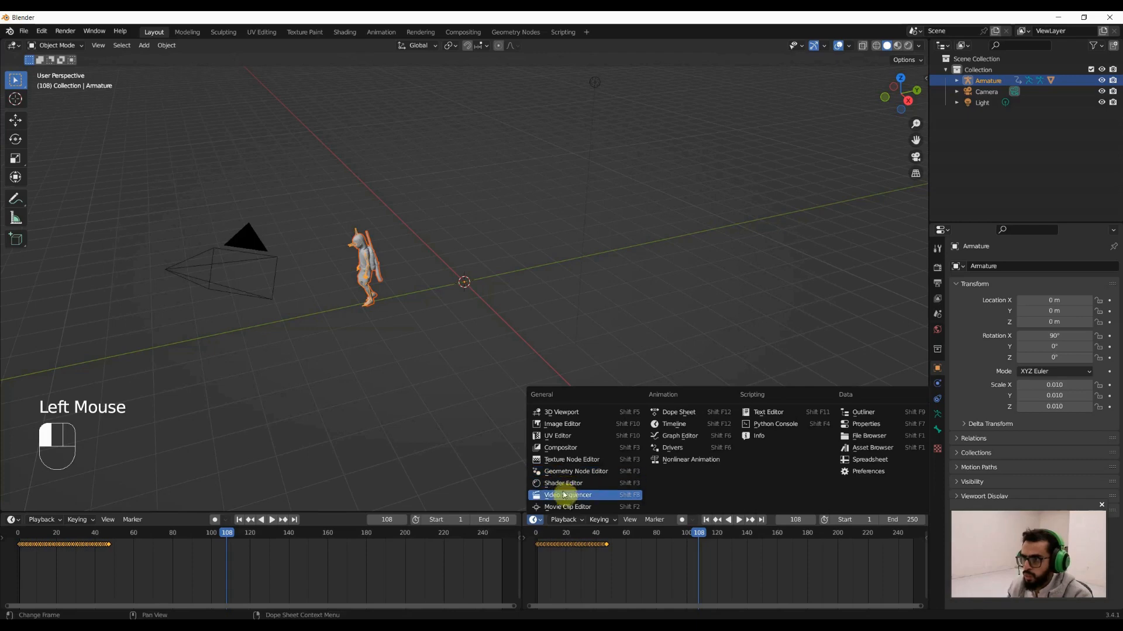
left_click(681, 437)
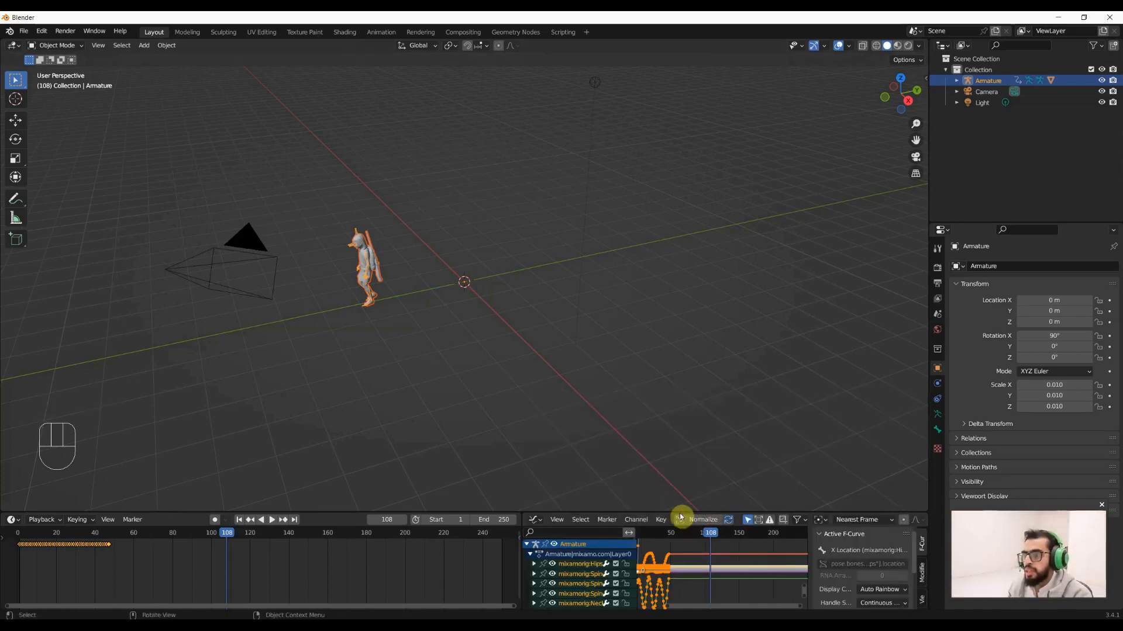
left_click_drag(676, 513, 696, 417)
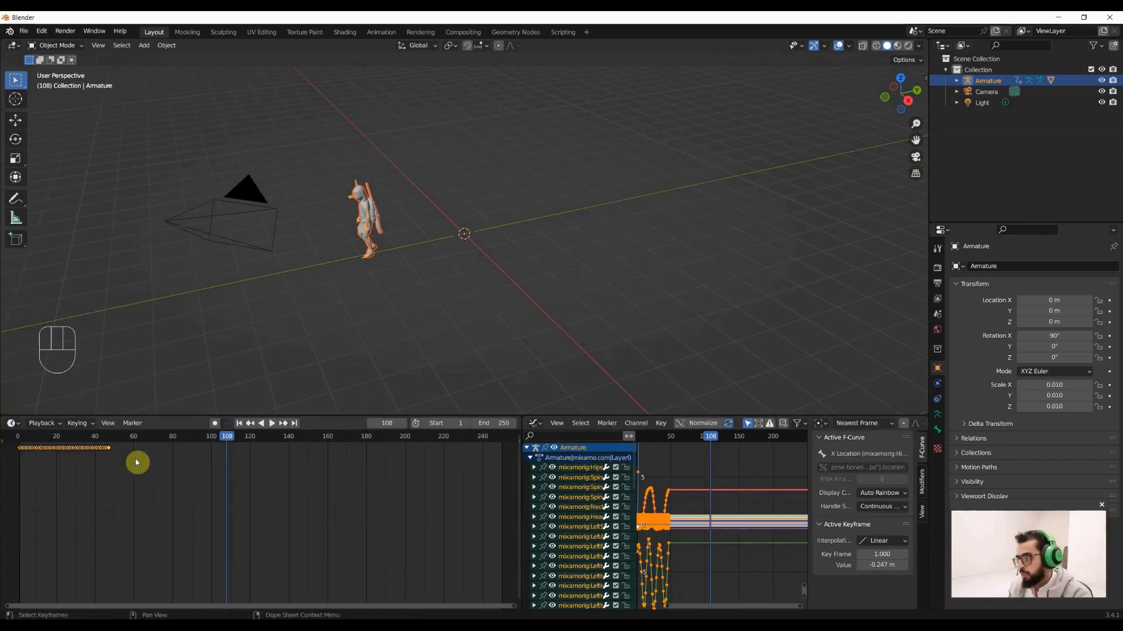
- Make all the armature's animation curves repeat using the Make Cyclic (F-Modifier) extrapolation
left_click_drag(16, 438, 125, 454)
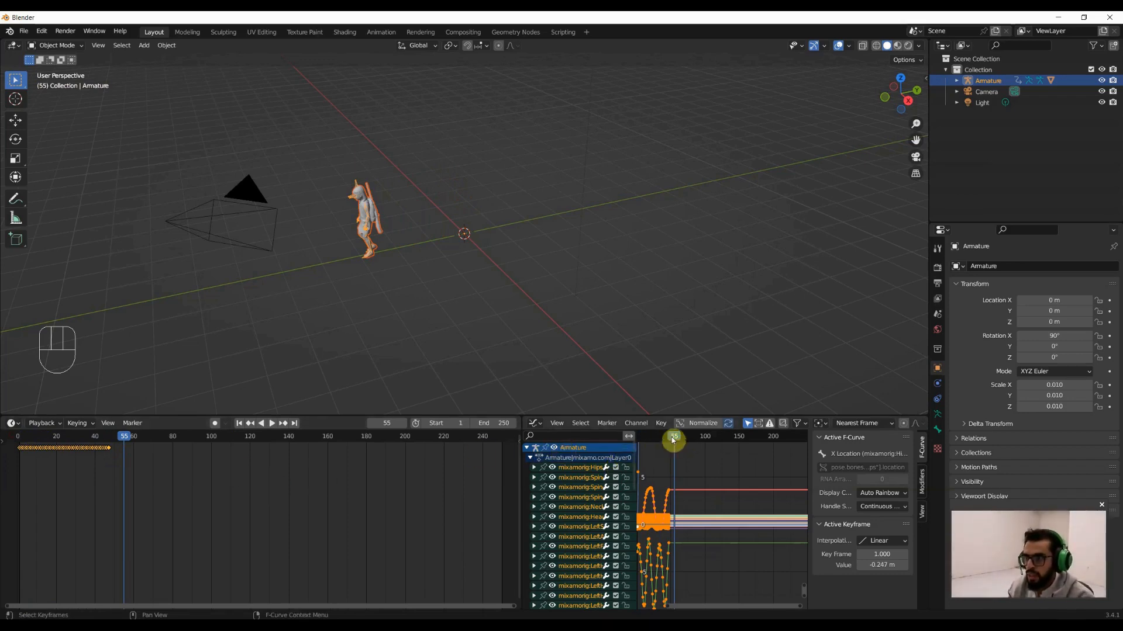
left_click_drag(673, 440, 666, 441)
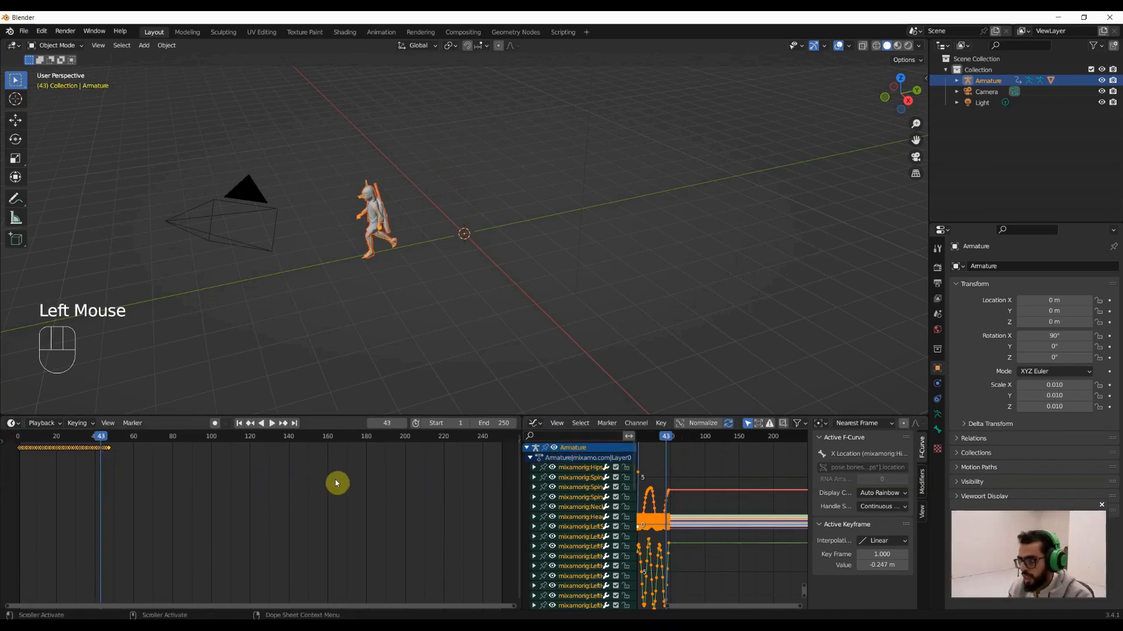
key("shift")
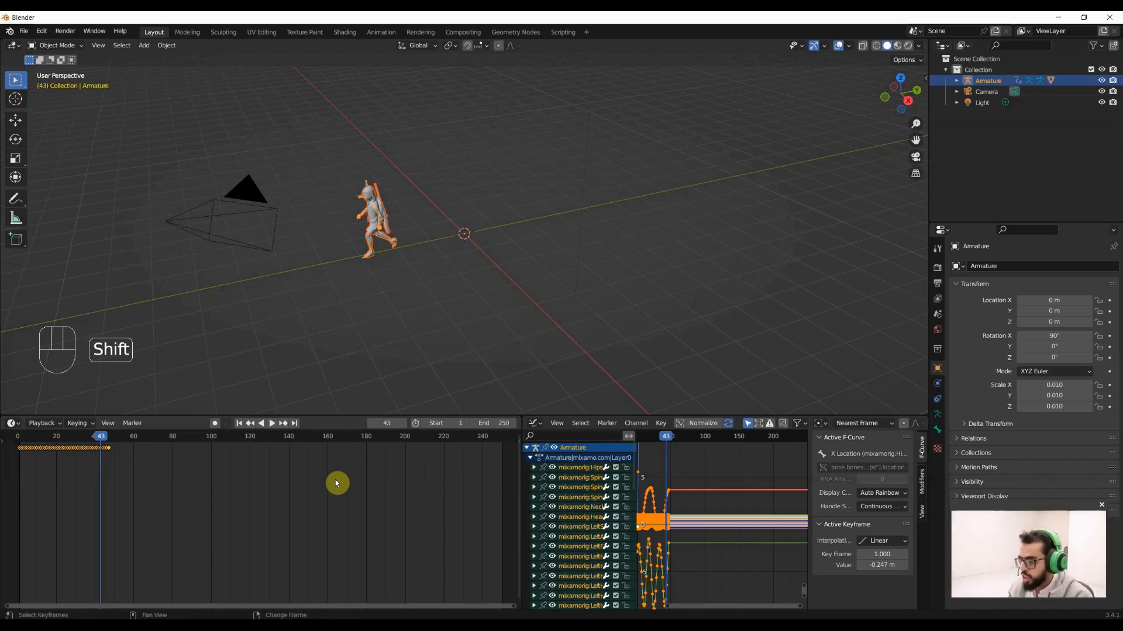
key("shift+e")
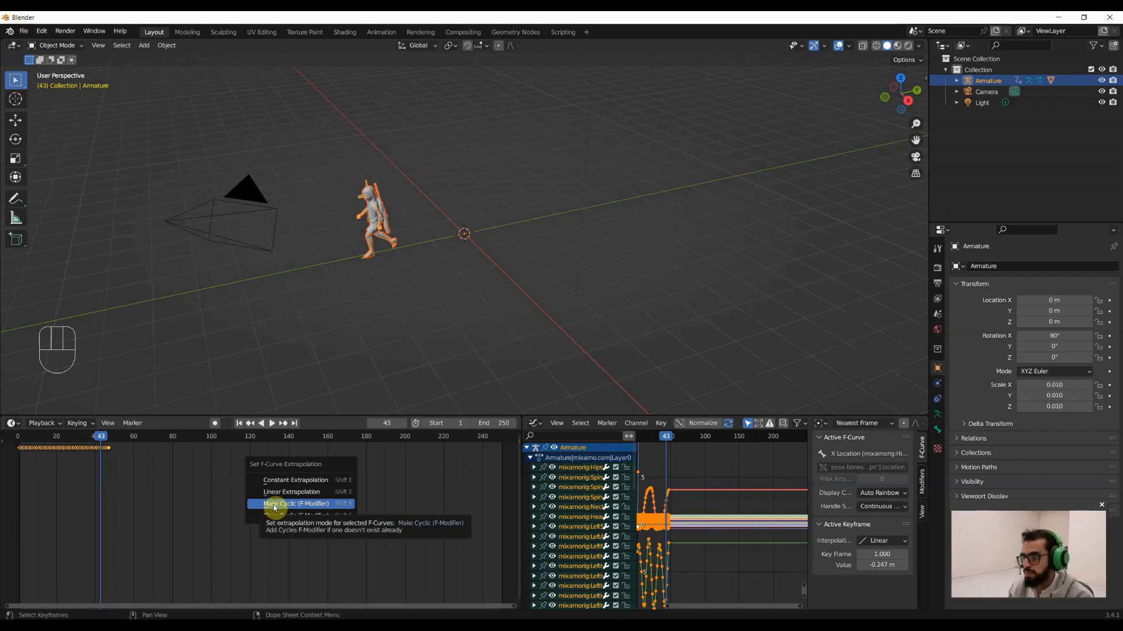
left_click(275, 504)
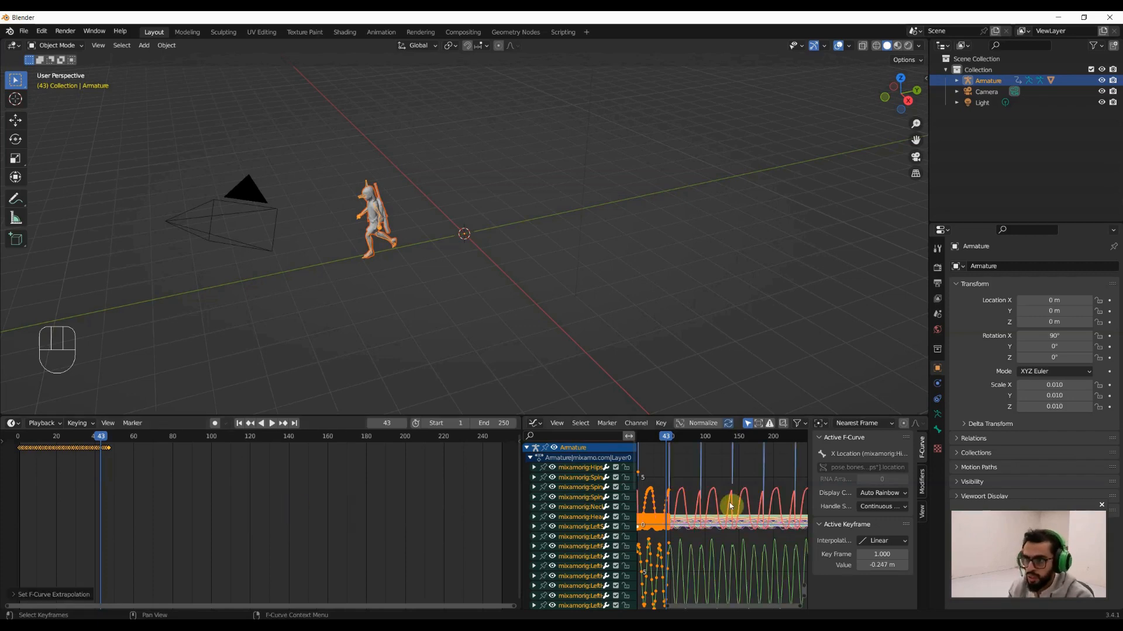
- Examine the repeated curves and play the animation to check the character's motion across cycles
scroll(653, 439, "up", 2)
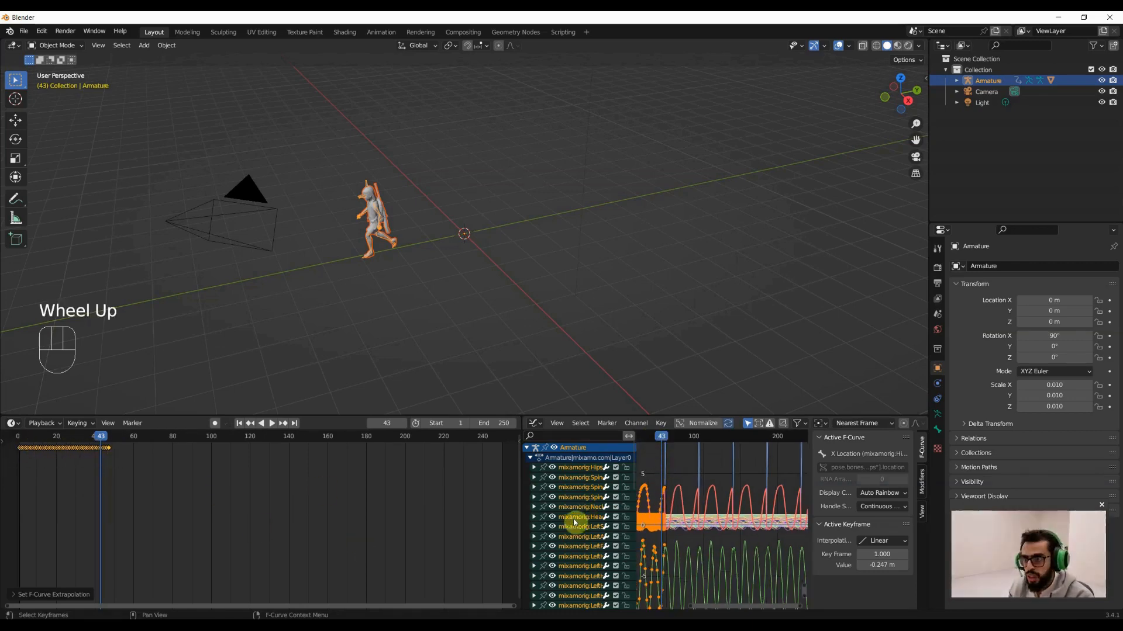
scroll(663, 480, "up", 3)
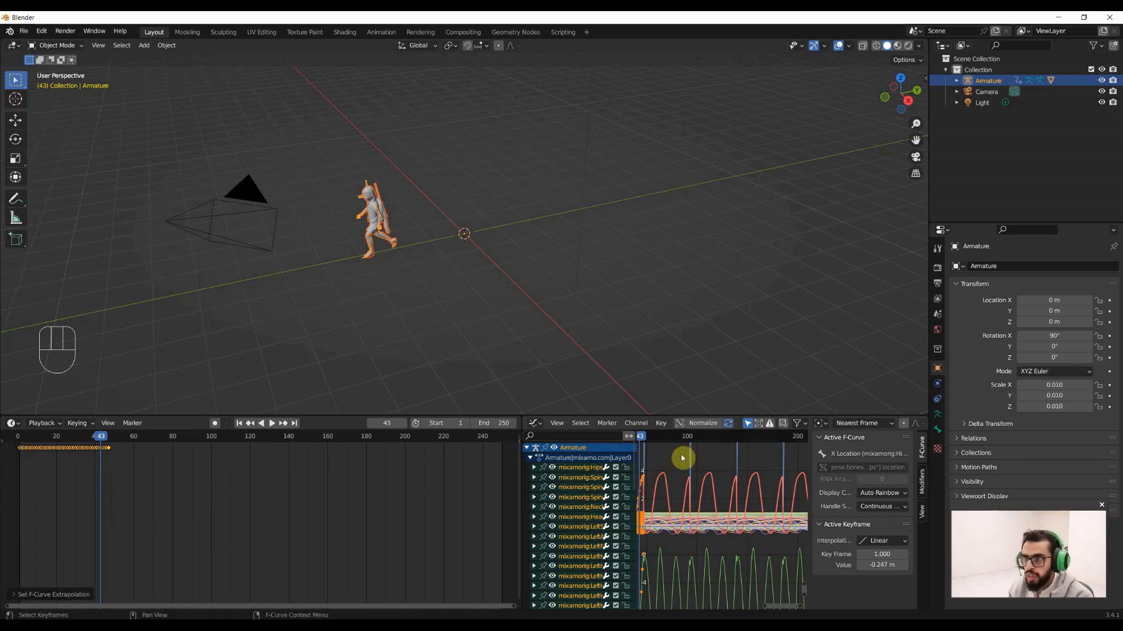
left_click_drag(646, 435, 769, 447)
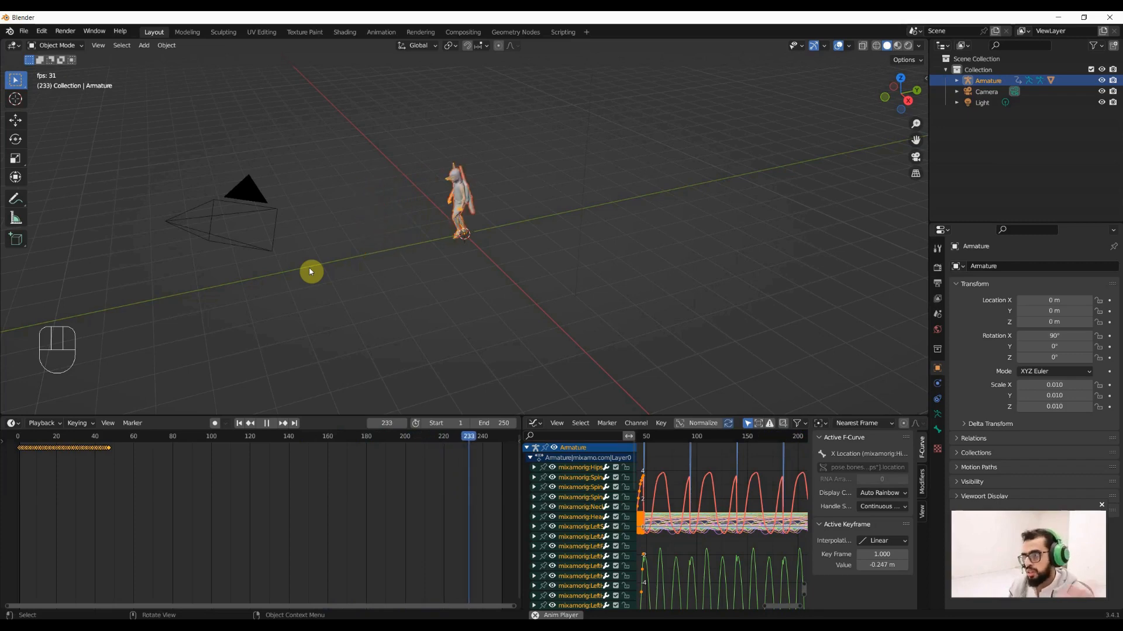
key("space")
- Widen the Graph Editor beside the timeline and frame the sawtooth-shaped location curve
scroll(735, 514, "down", 1)
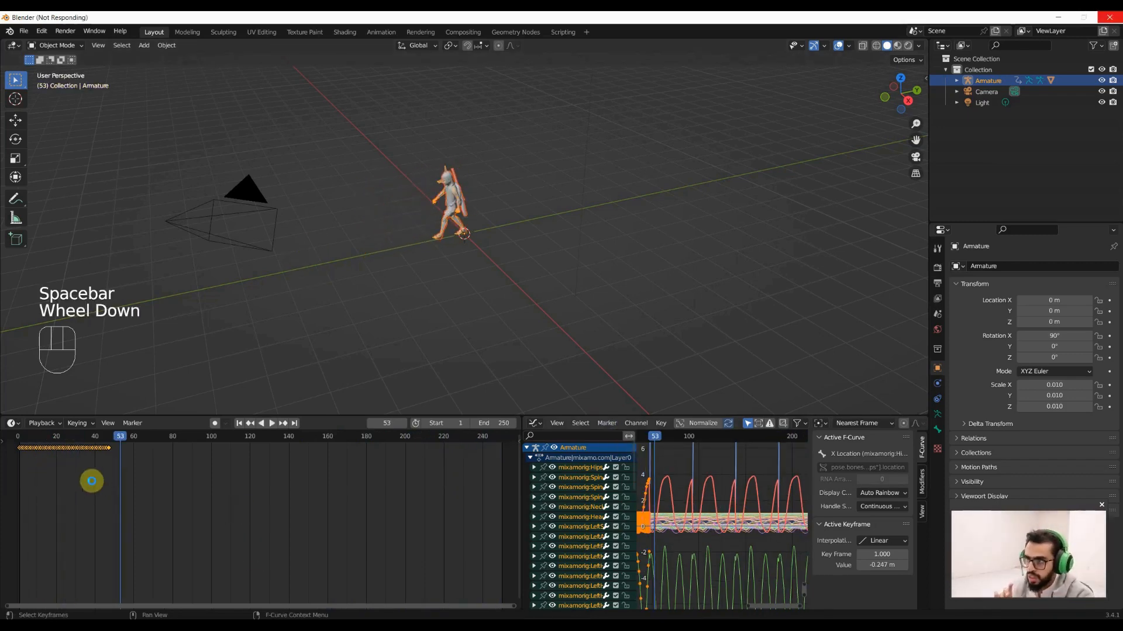
scroll(641, 483, "down", 6)
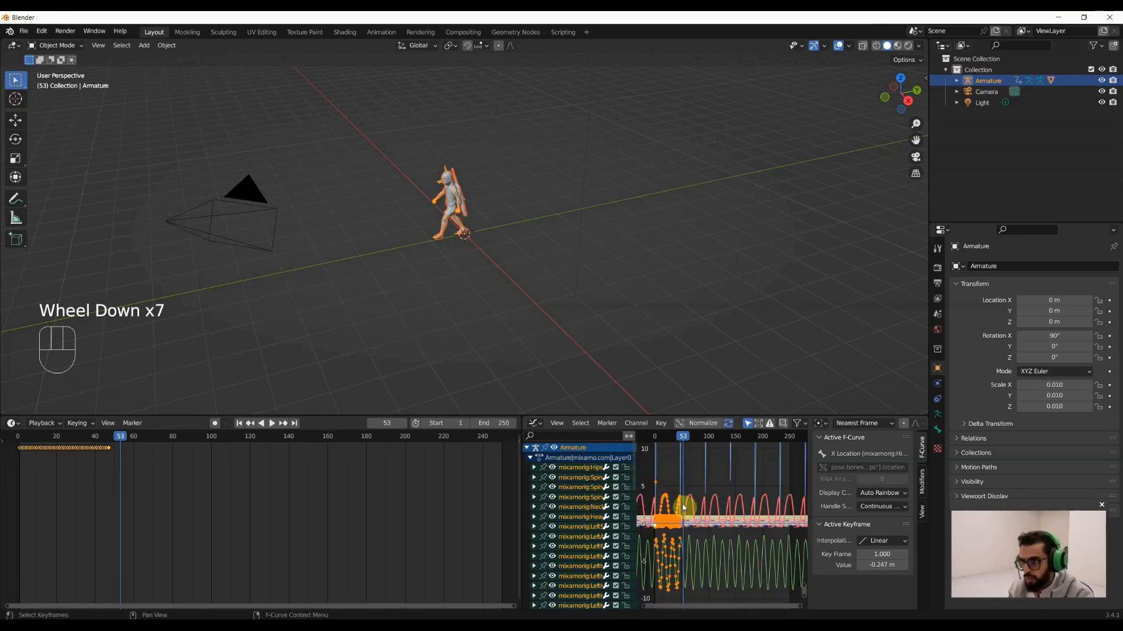
scroll(716, 494, "down", 1)
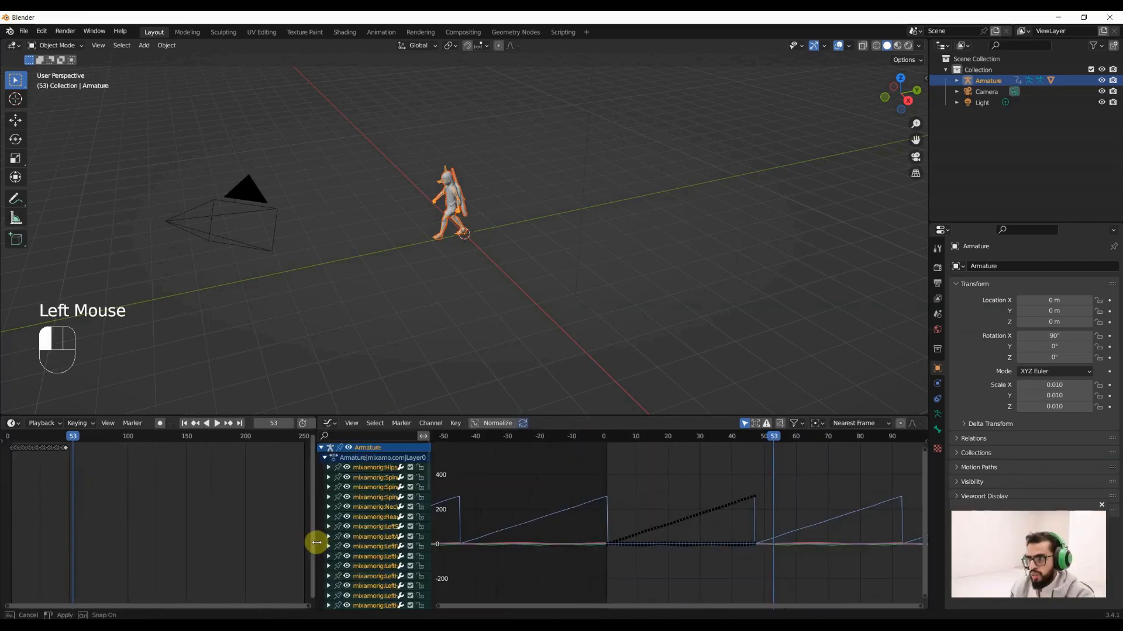
left_click_drag(315, 541, 318, 541)
middle_click_drag(650, 506, 520, 507)
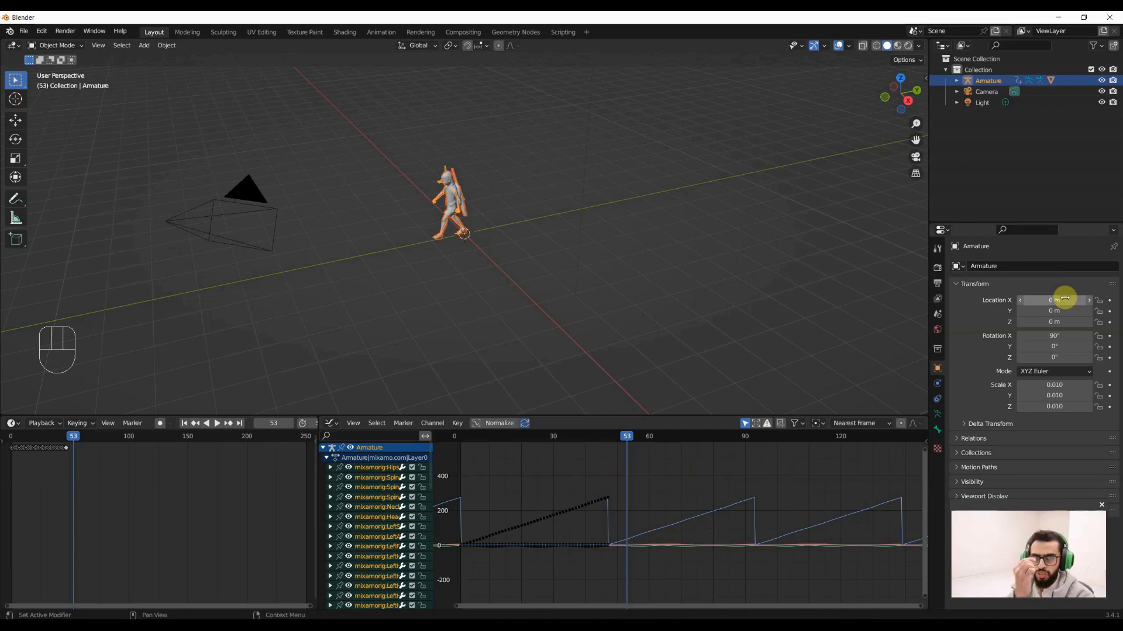
- Set the After Mode of the Cycles modifier on the hips' Z Location curve to Repeat with Offset
left_click(570, 514)
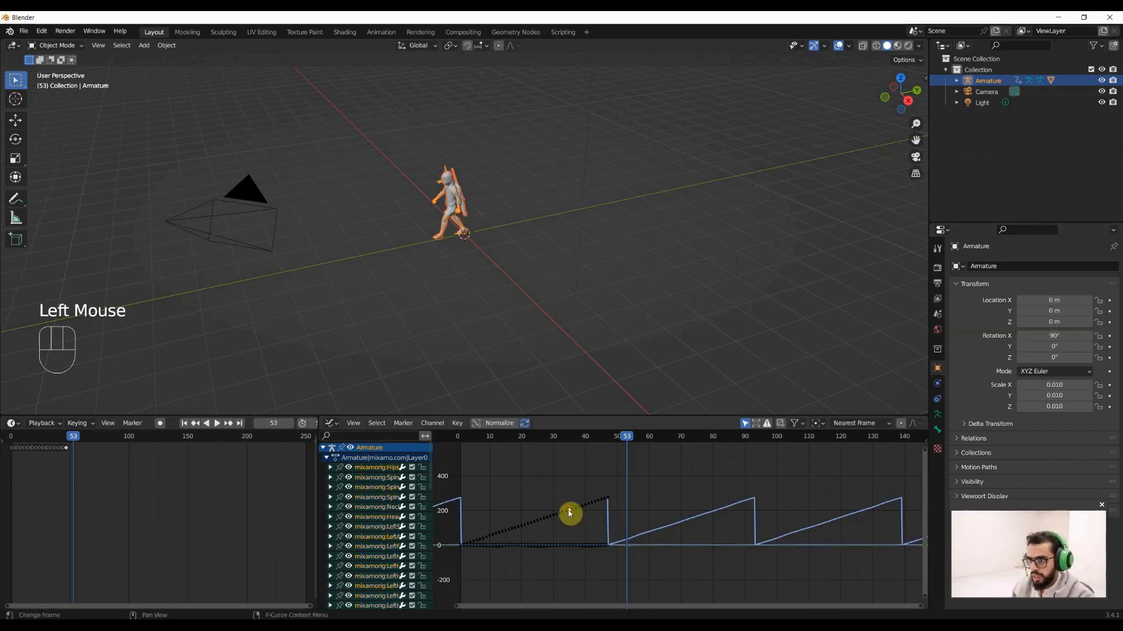
left_click(927, 443)
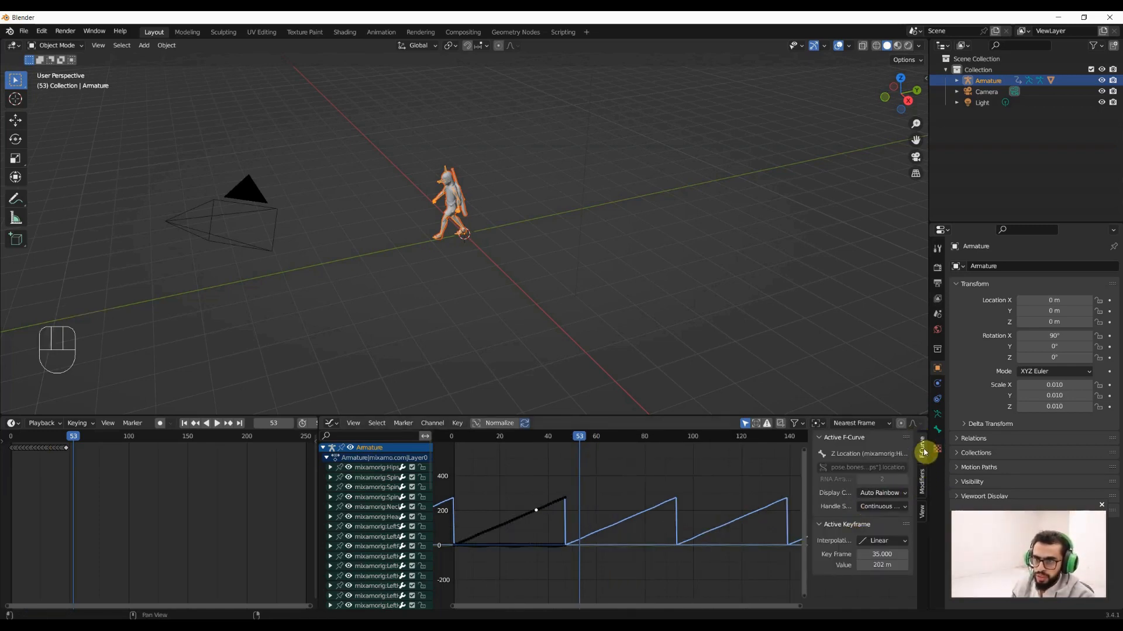
left_click(924, 485)
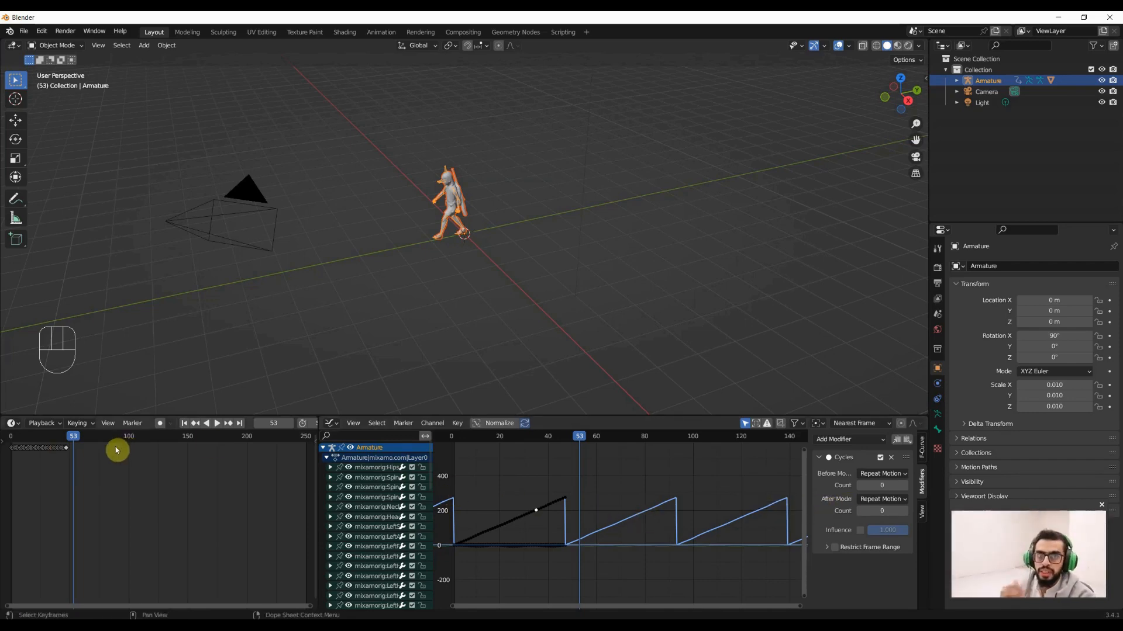
left_click(880, 500)
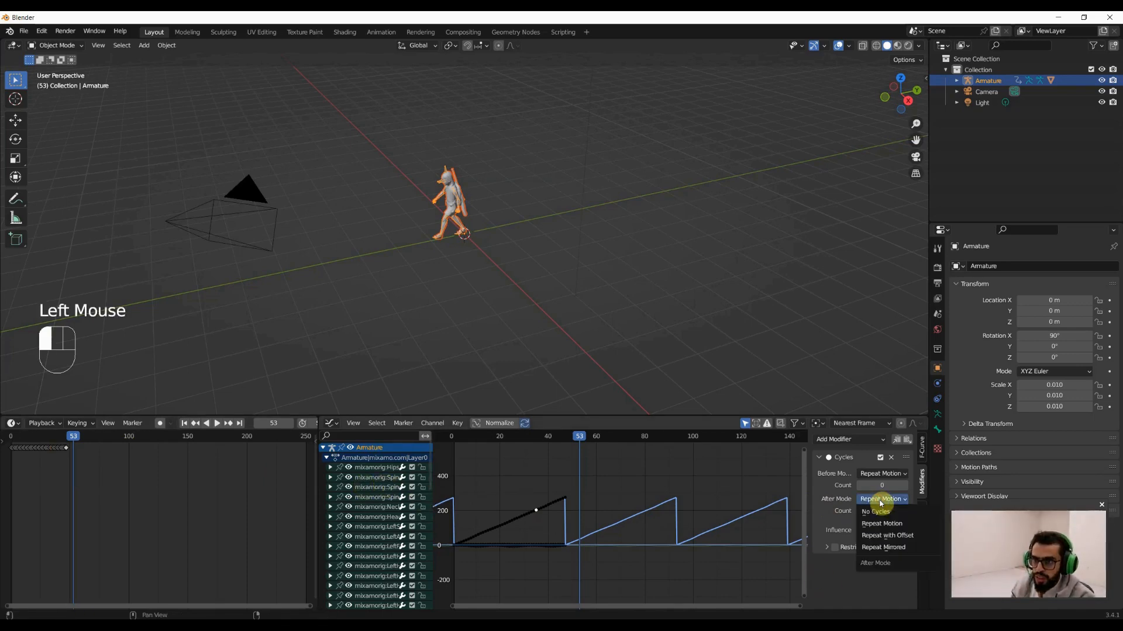
left_click(882, 539)
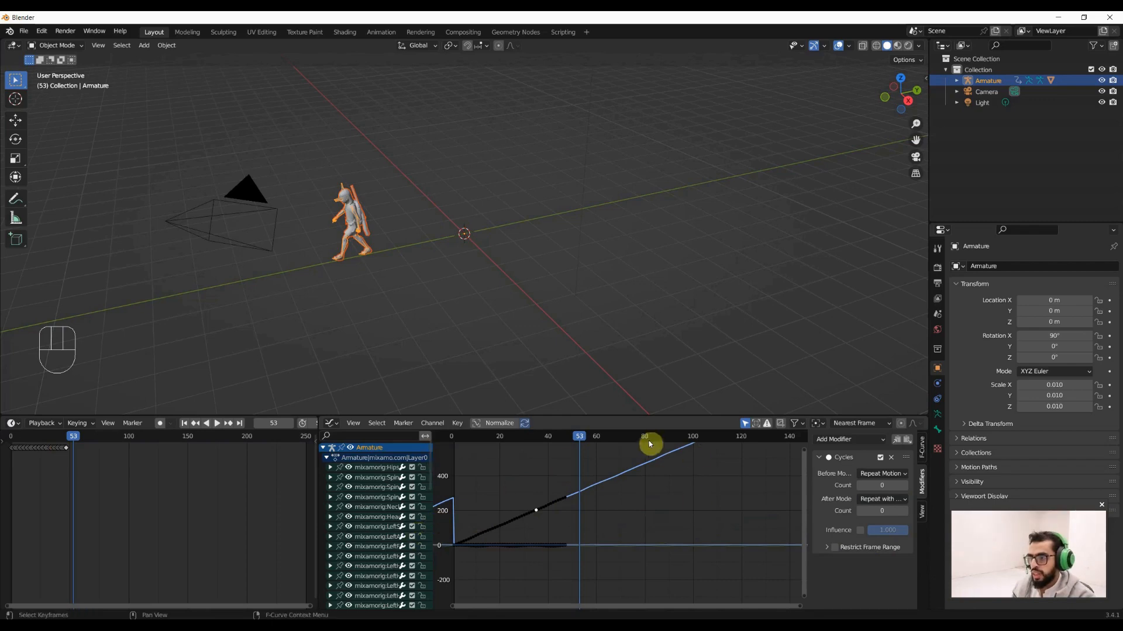
- Play the animation and view it from another angle to check the character's continuous forward walk
left_click(80, 441)
key("space")
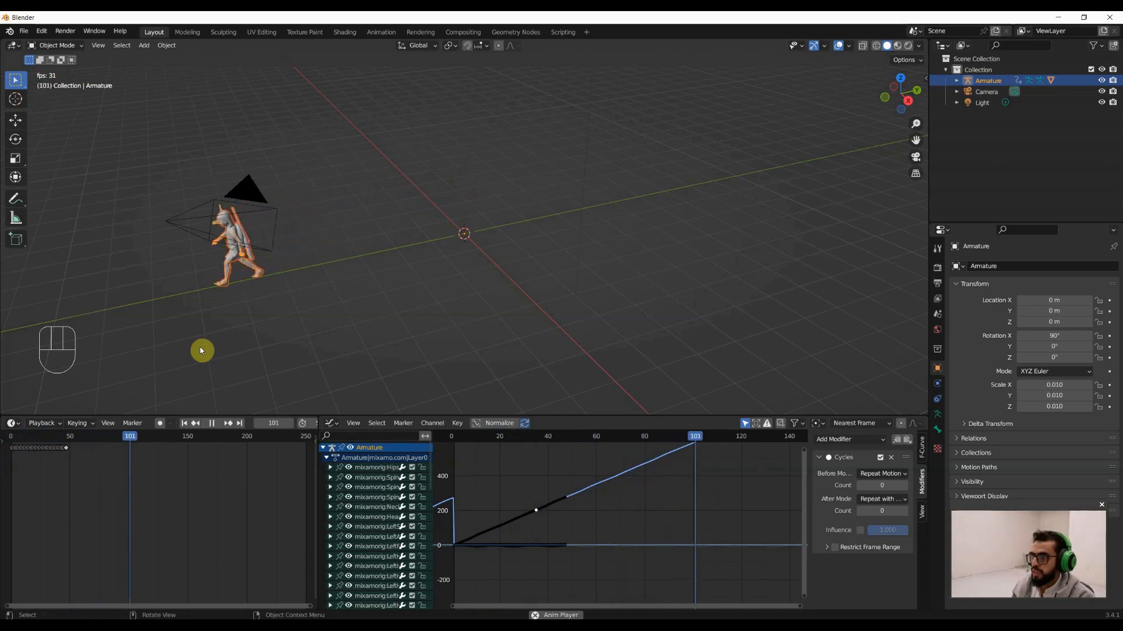
scroll(261, 310, "down", 4)
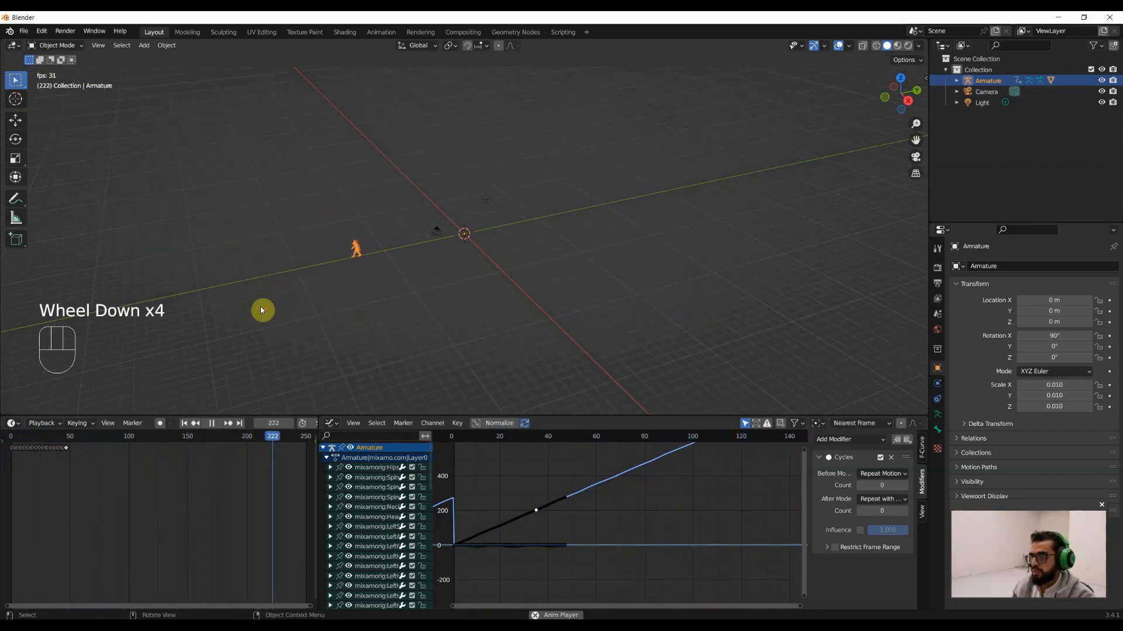
middle_click_drag(262, 310, 407, 286)
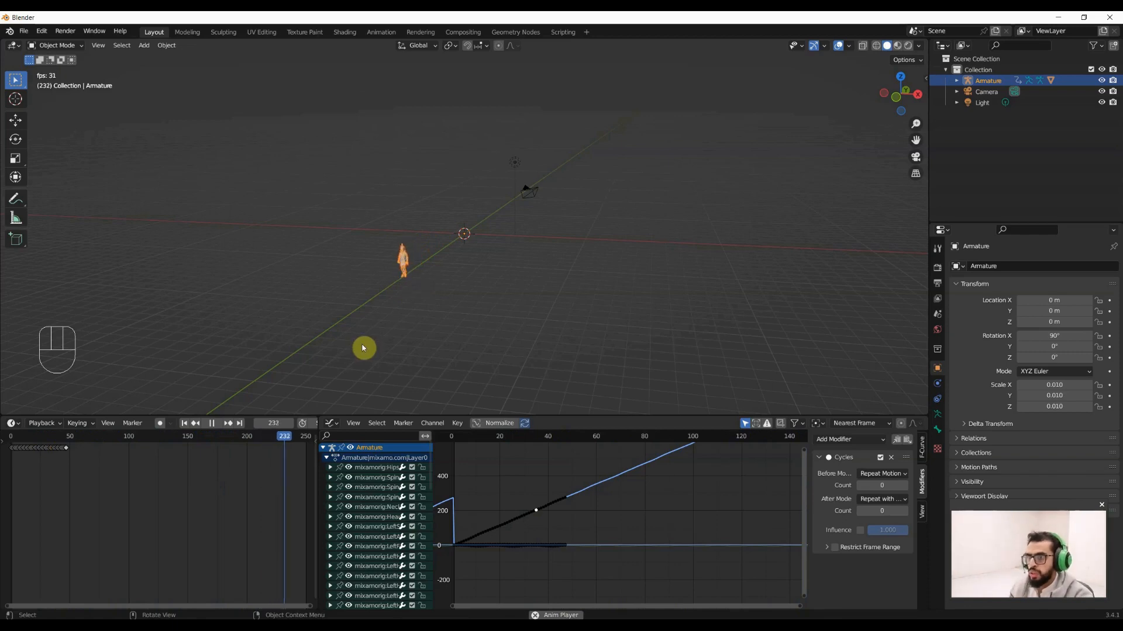
- Stop the playback and set the scene's end frame to 500
key("space")
scroll(249, 427, "down", 3)
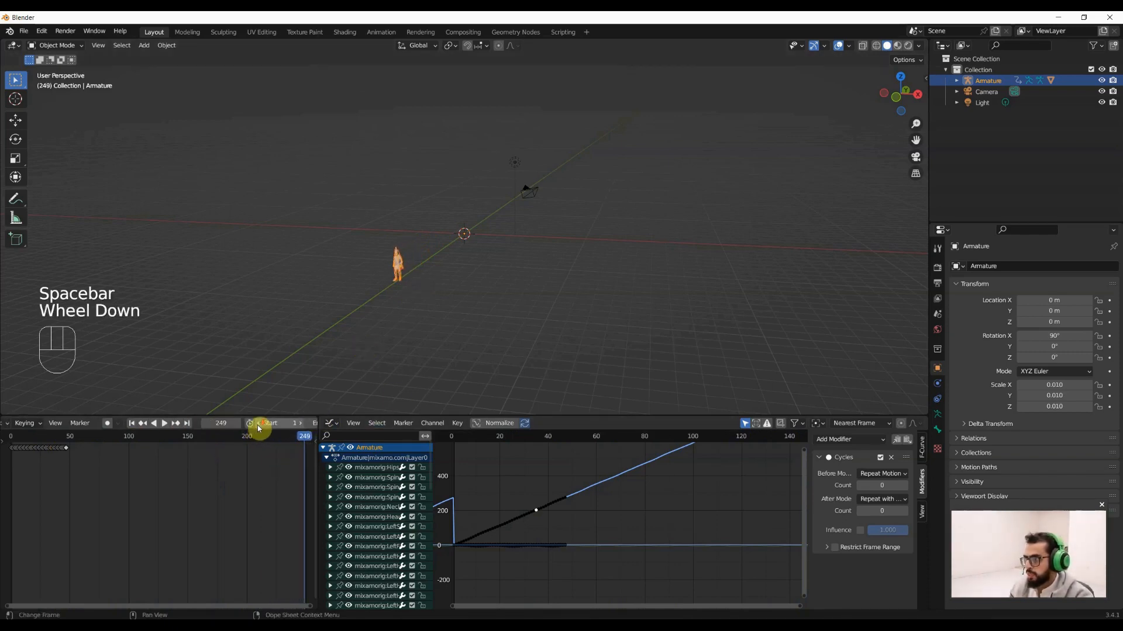
left_click(290, 424)
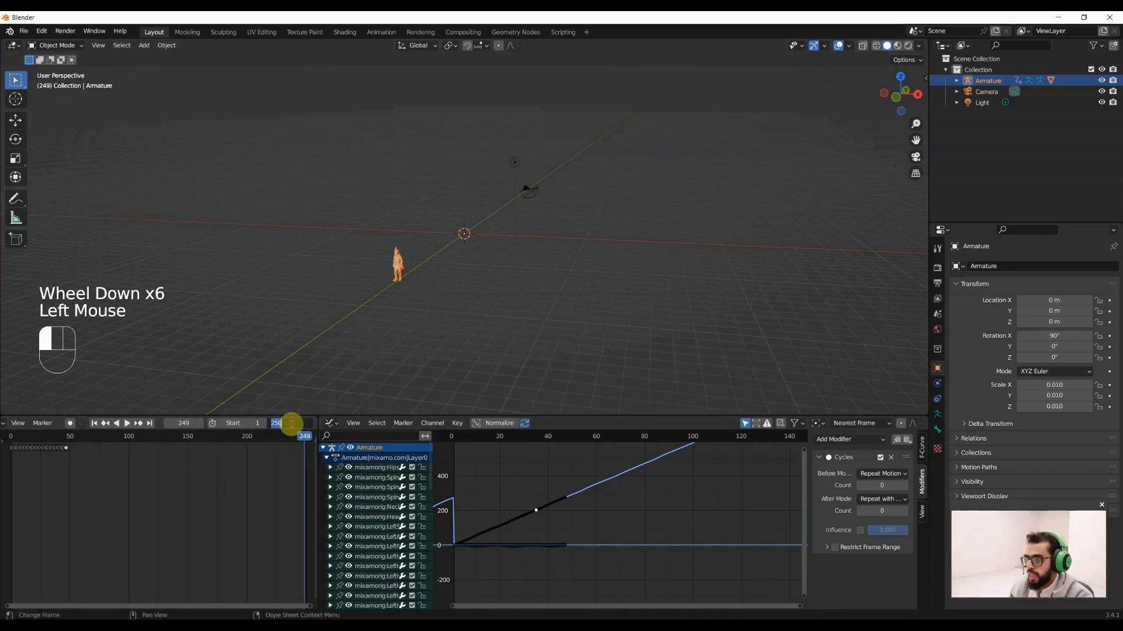
type("500")
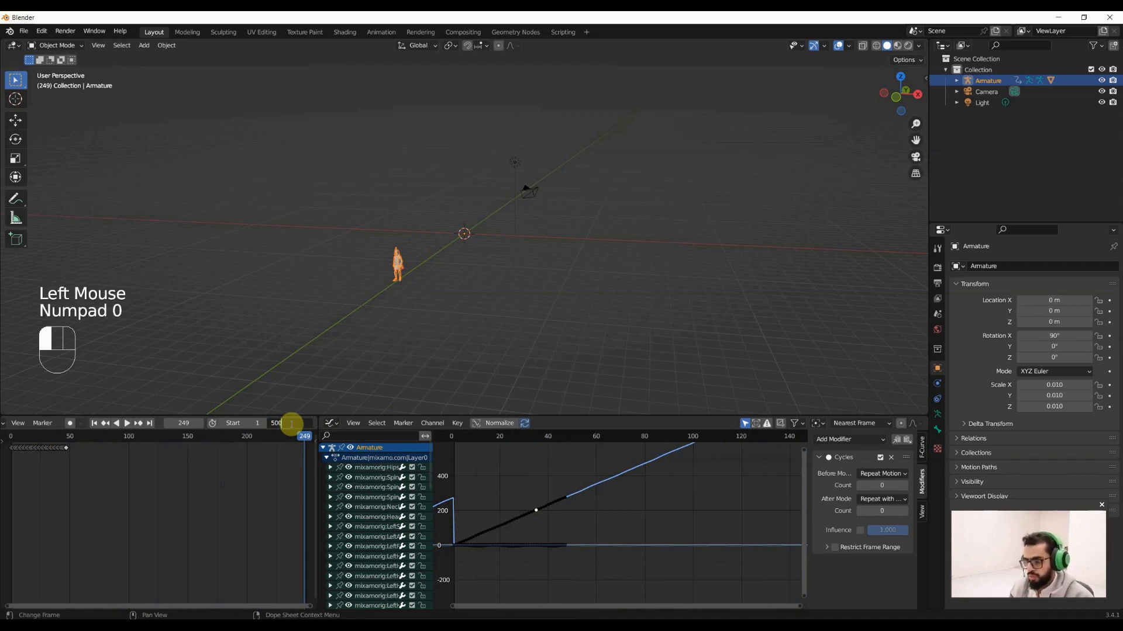
key("Return")
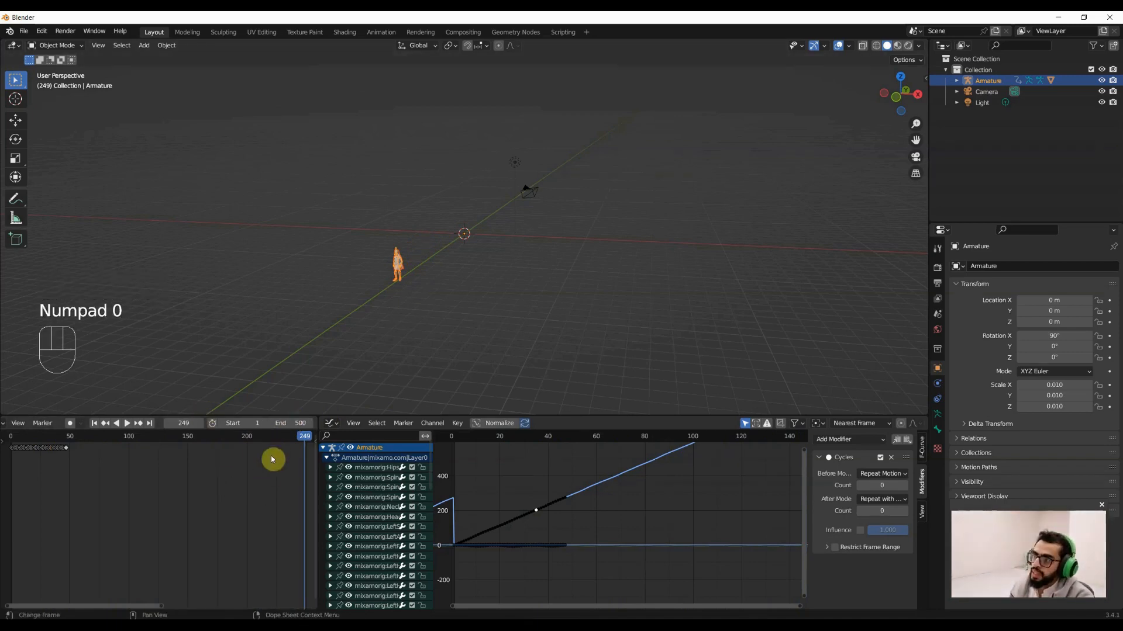
- Play the walk through the extended frame range, checking the character's forward motion from the front and the continuing location curve
left_click(190, 442)
key("space")
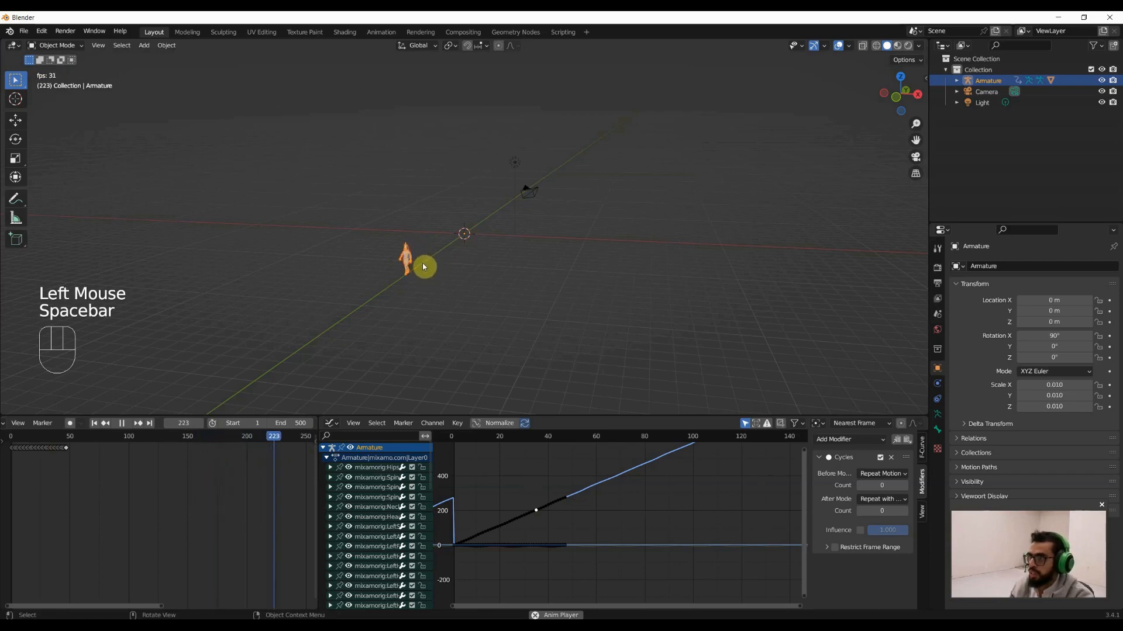
scroll(351, 307, "up", 2)
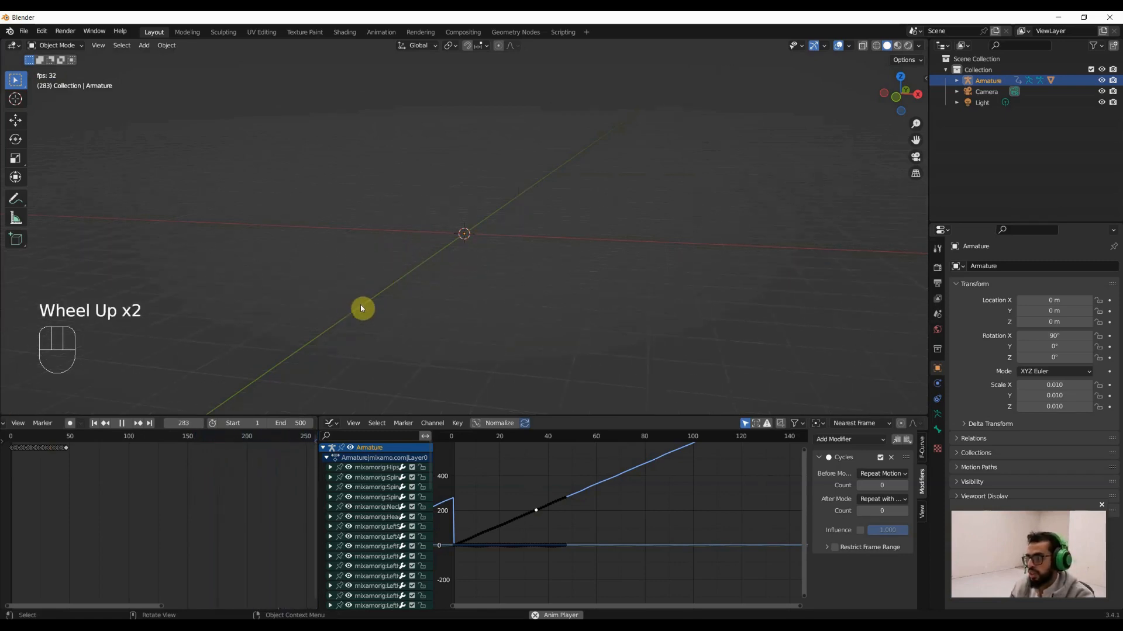
scroll(425, 300, "down", 3)
middle_click_drag(370, 308, 409, 293)
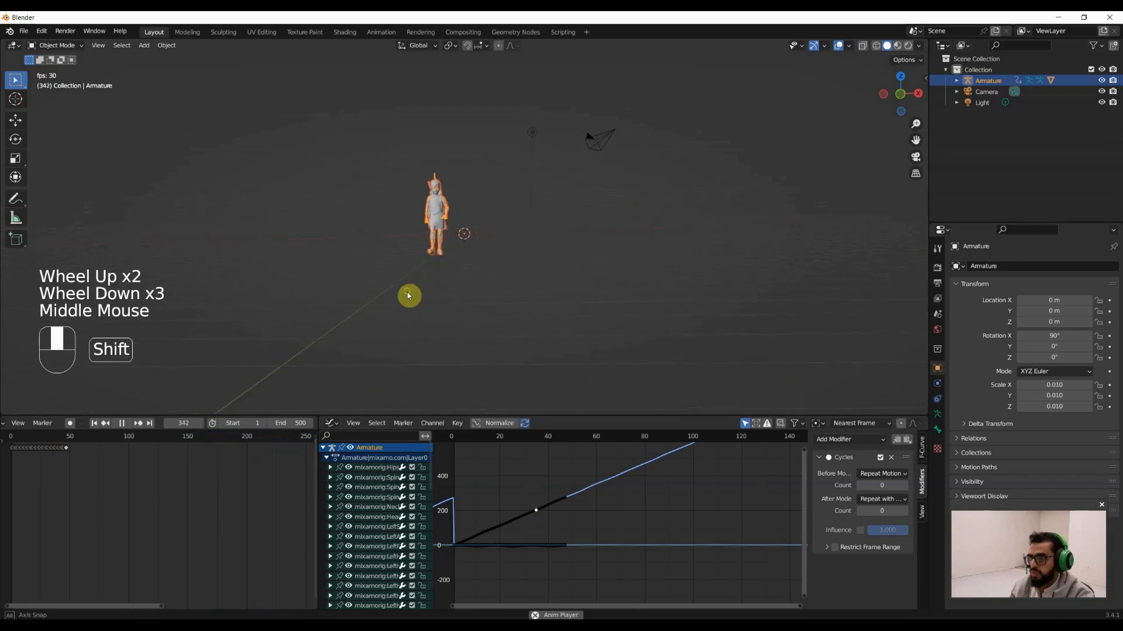
scroll(409, 300, "up", 1)
scroll(409, 299, "up", 1)
scroll(428, 301, "down", 1)
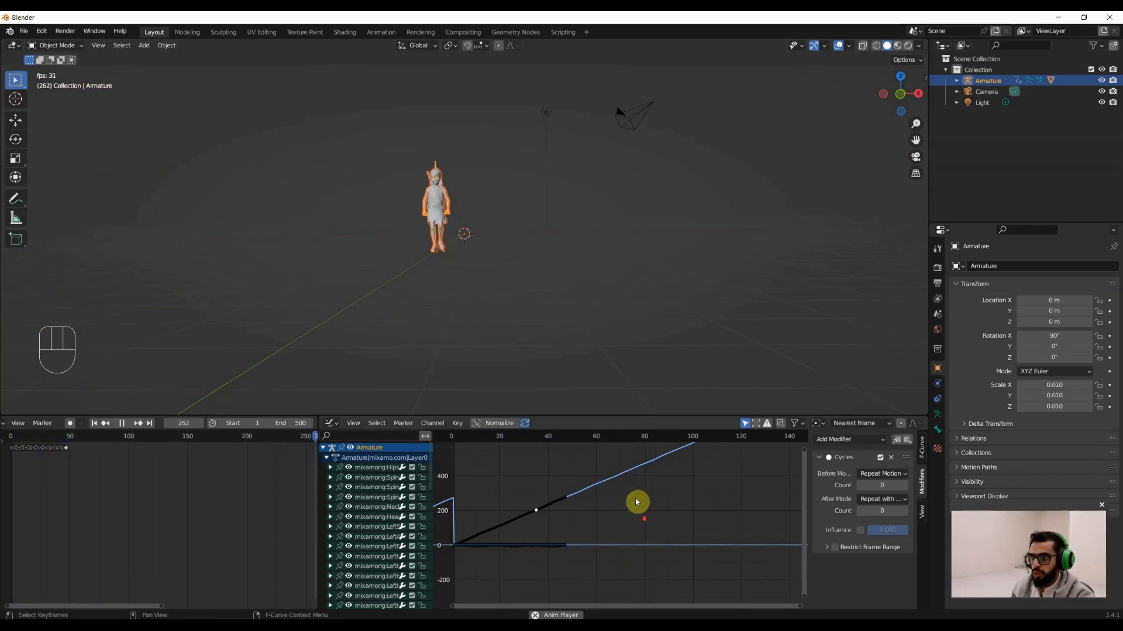
scroll(703, 515, "down", 1)
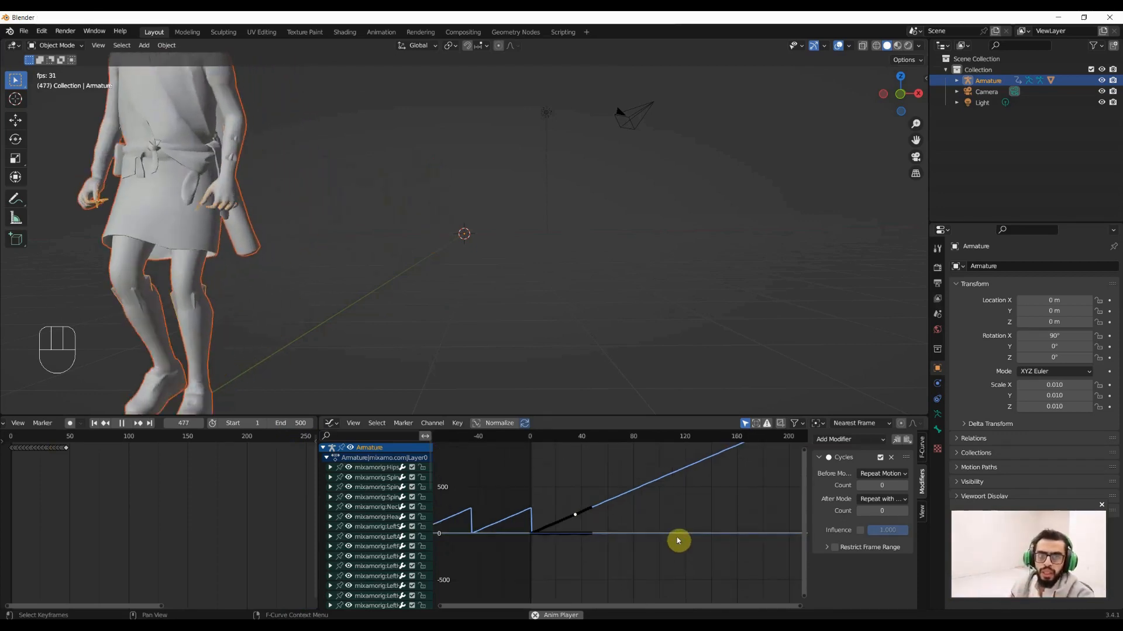
- Change the Graph Editor area to the Dope Sheet editor
left_click(332, 423)
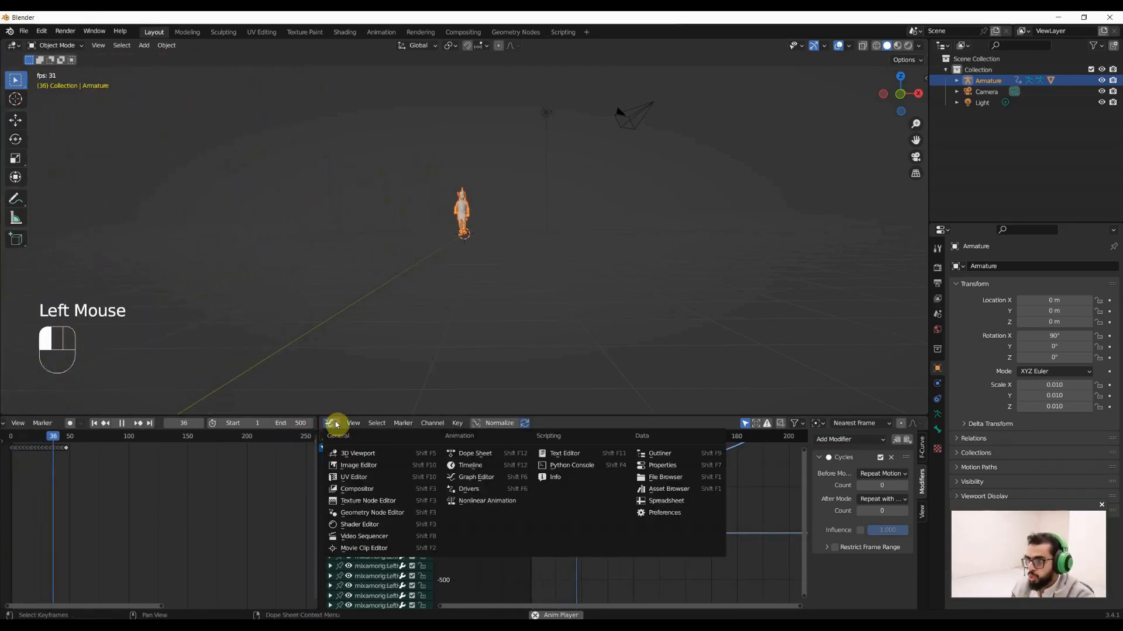
left_click(474, 454)
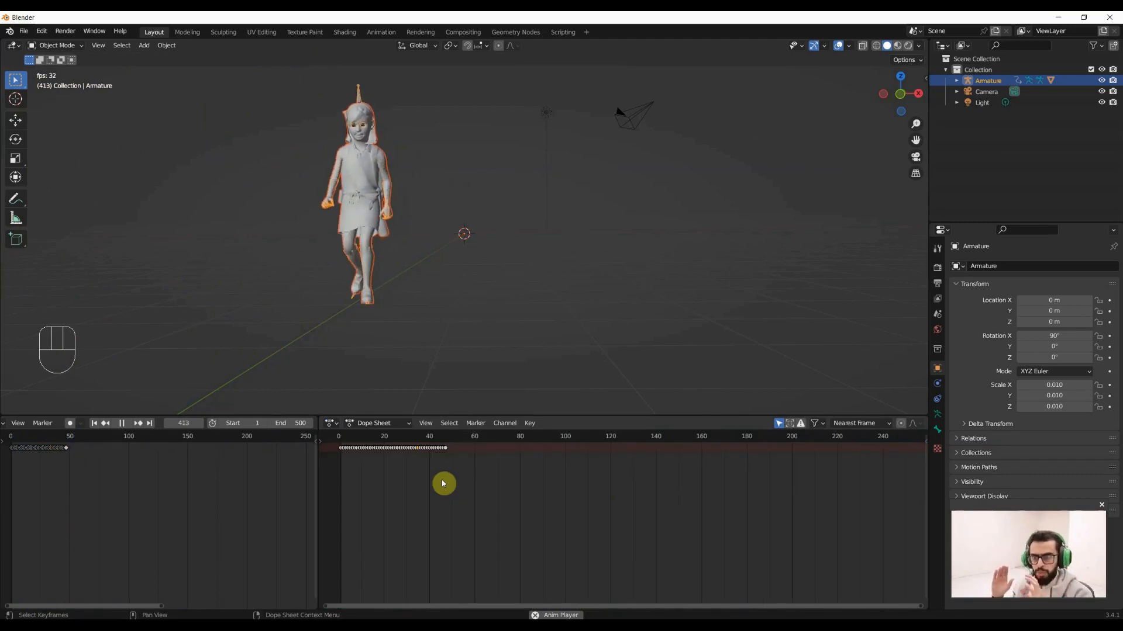